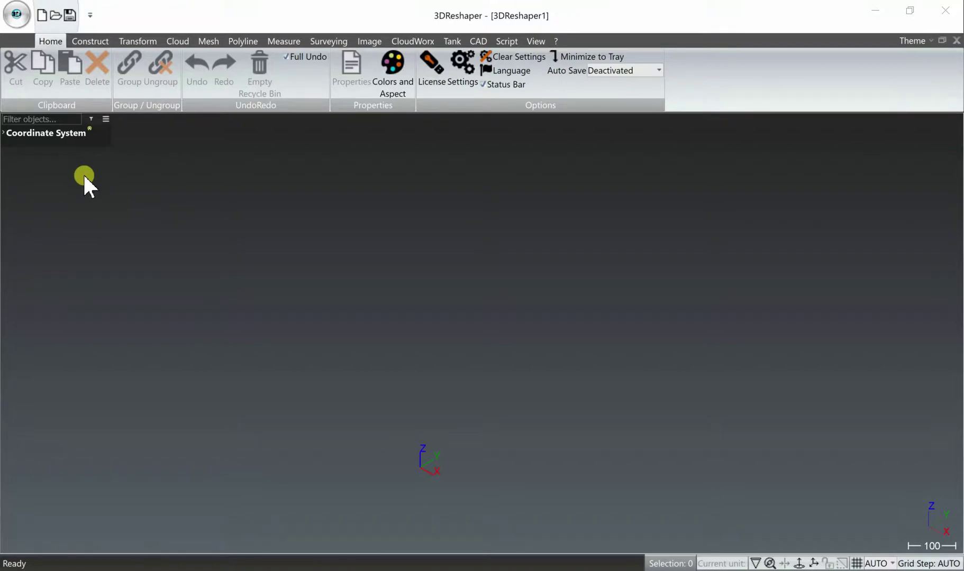
Step: Import the hvacroom.dp cloud with 'Reduce point cloud(s)' unchecked to keep full density
left_click(17, 14)
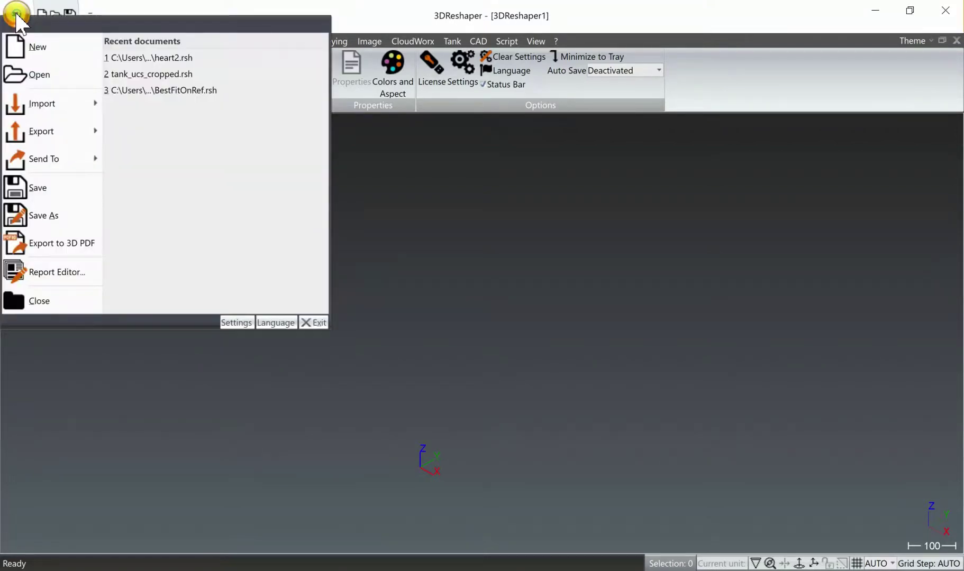
mouse_move(45, 105)
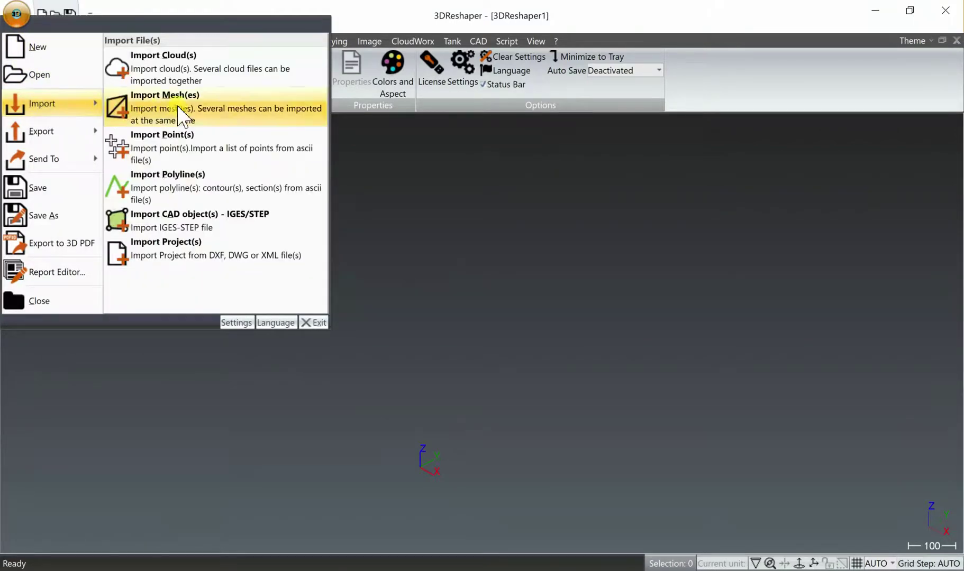
left_click(195, 72)
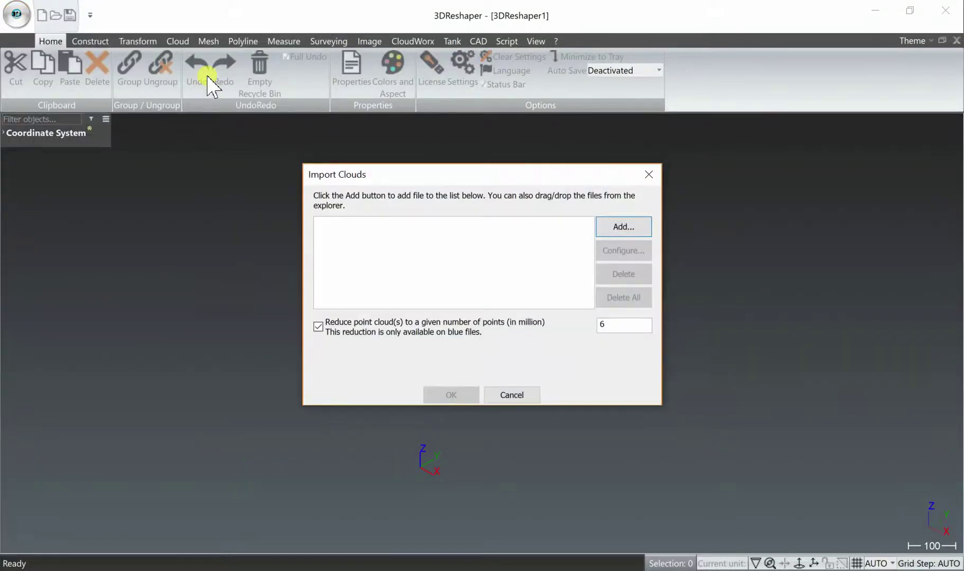
left_click(623, 226)
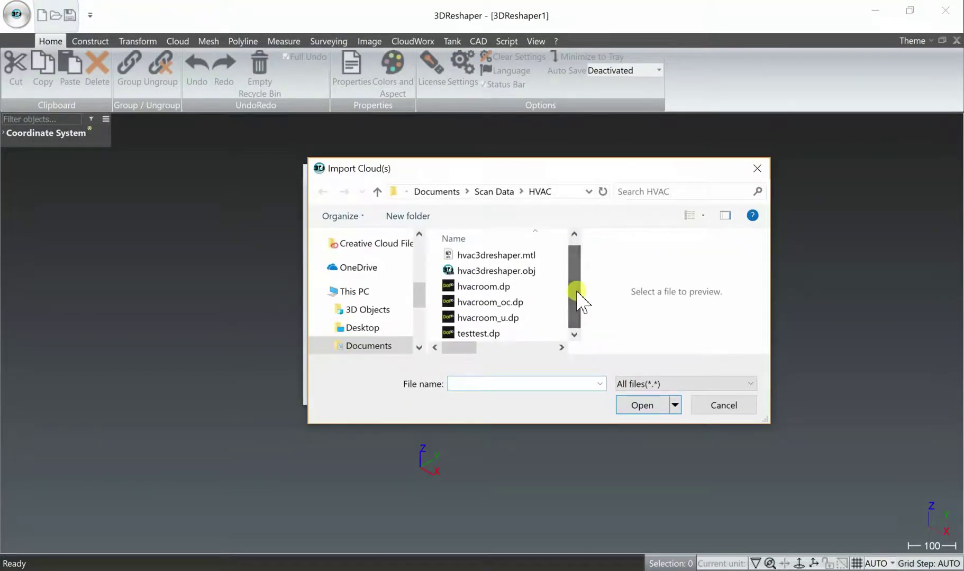
double_click(479, 286)
mouse_move(334, 320)
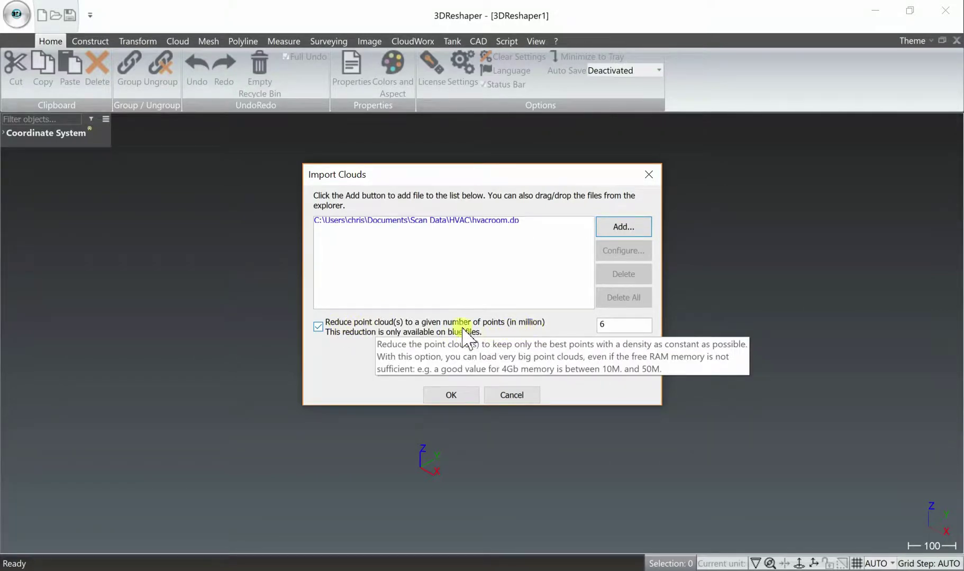
left_click(318, 327)
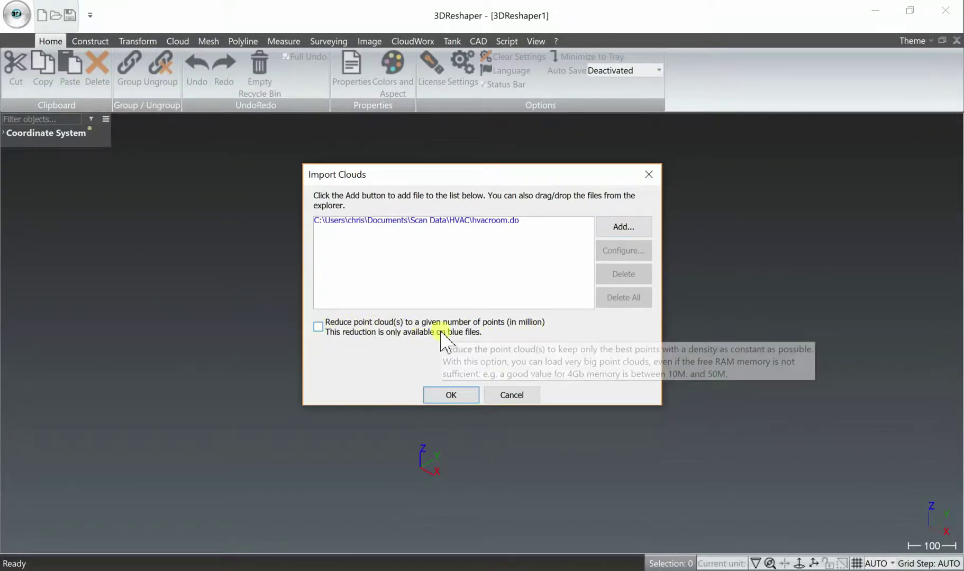
left_click(441, 394)
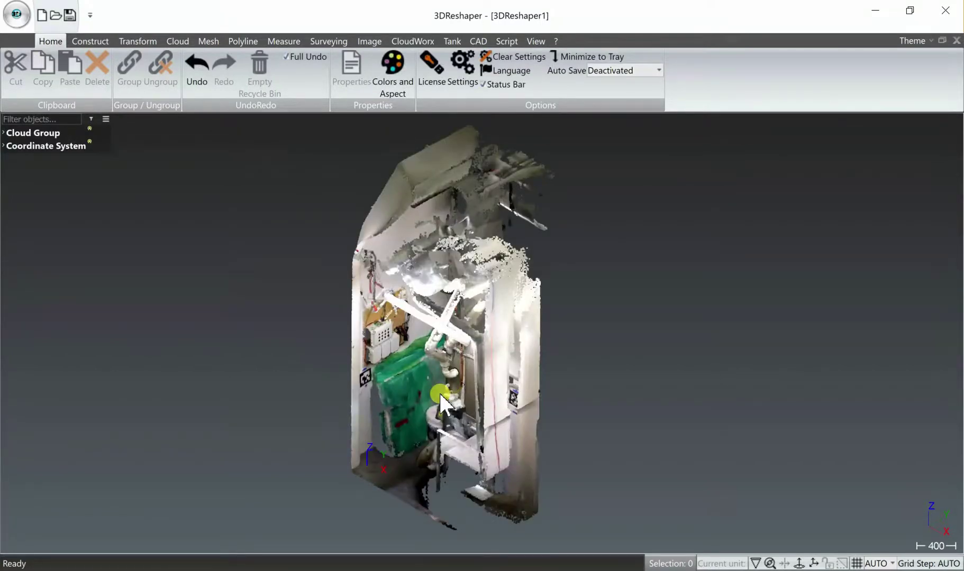
Step: Orbit and zoom the HVAC room point cloud to inspect it from several angles
left_click_drag(420, 385, 462, 406)
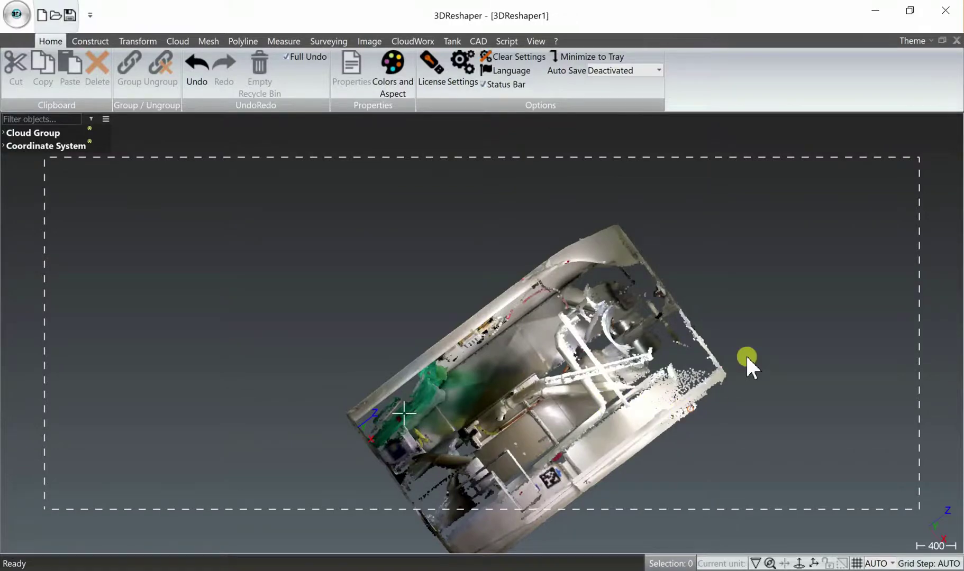
left_click_drag(303, 414, 550, 556)
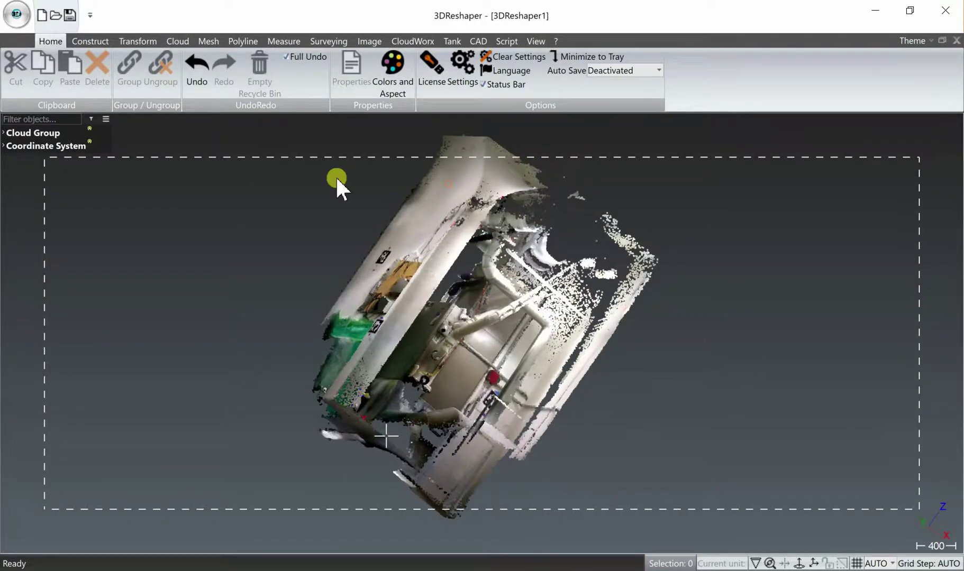
left_click_drag(450, 249, 429, 292)
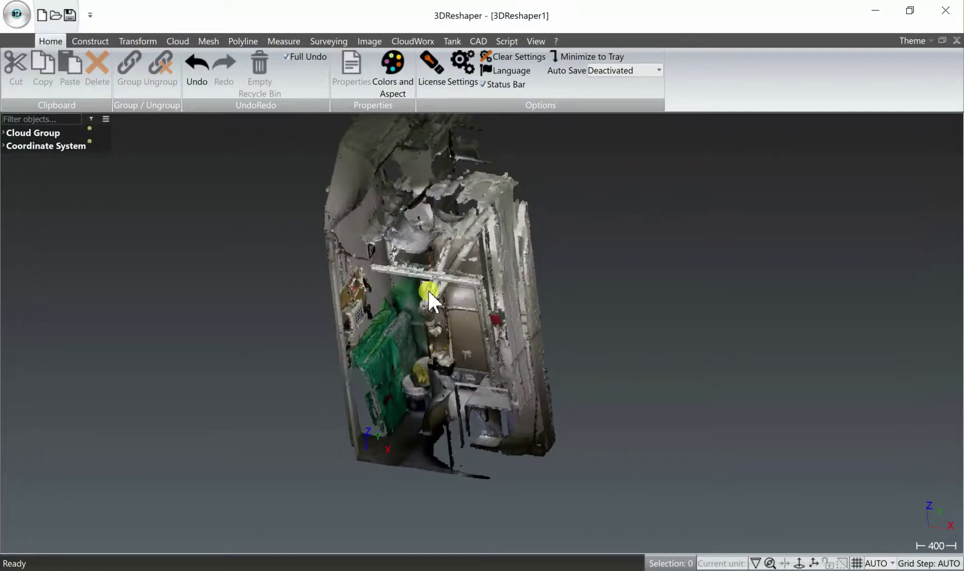
left_click_drag(186, 209, 422, 328)
scroll(423, 312, "up", 3)
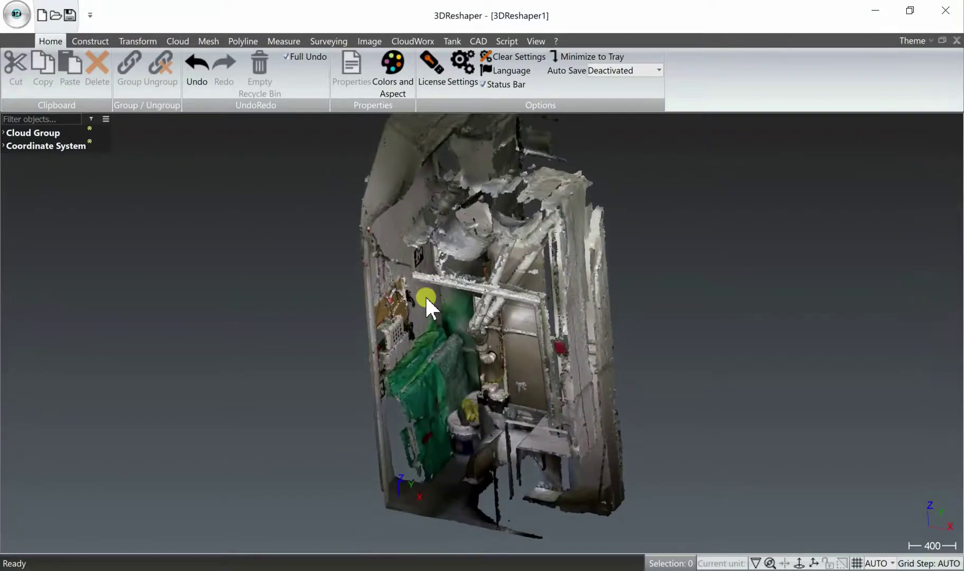
scroll(466, 271, "down", 2)
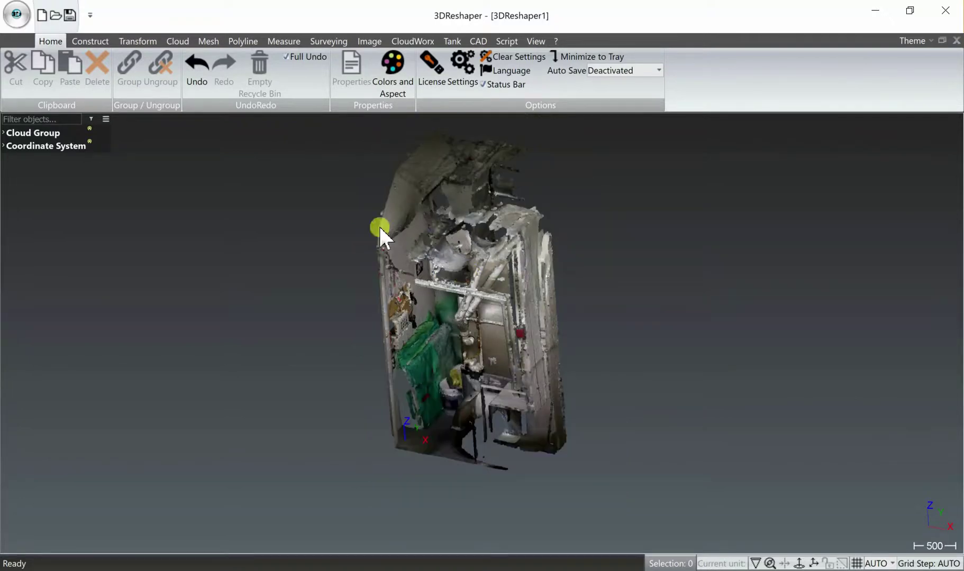
Step: Preview a 3D mesh of the hvacroom cloud using 'Meshing in two steps', then accept it
left_click(210, 41)
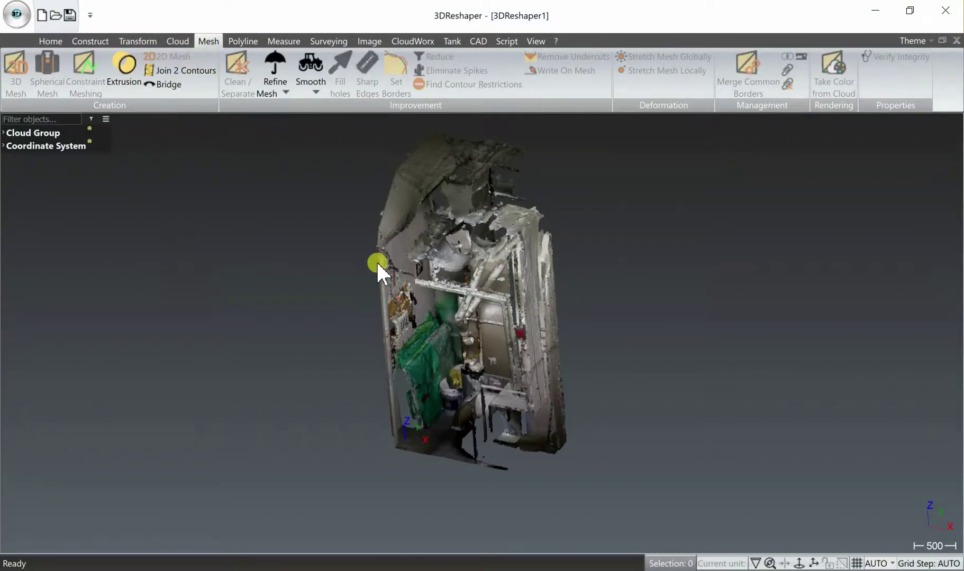
left_click(426, 294)
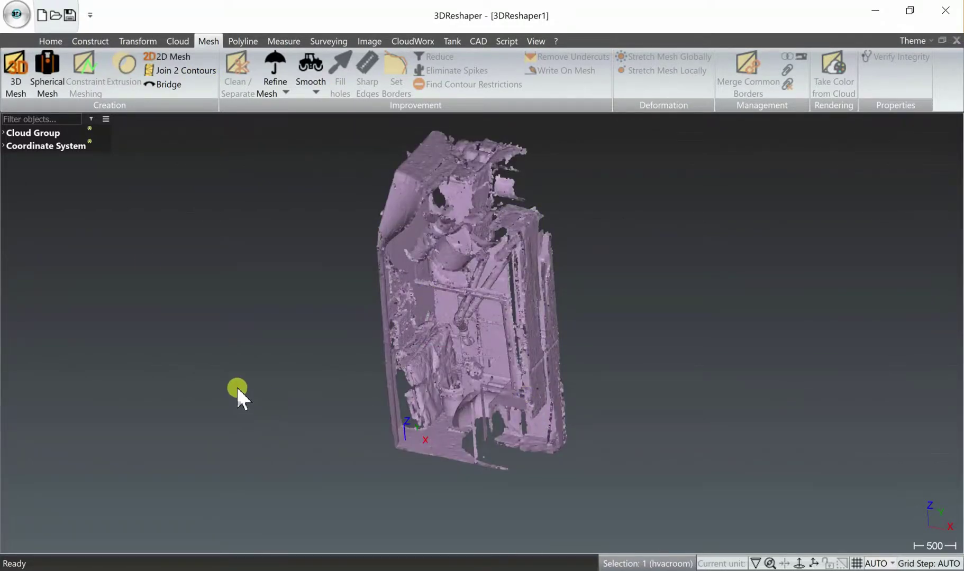
left_click(15, 76)
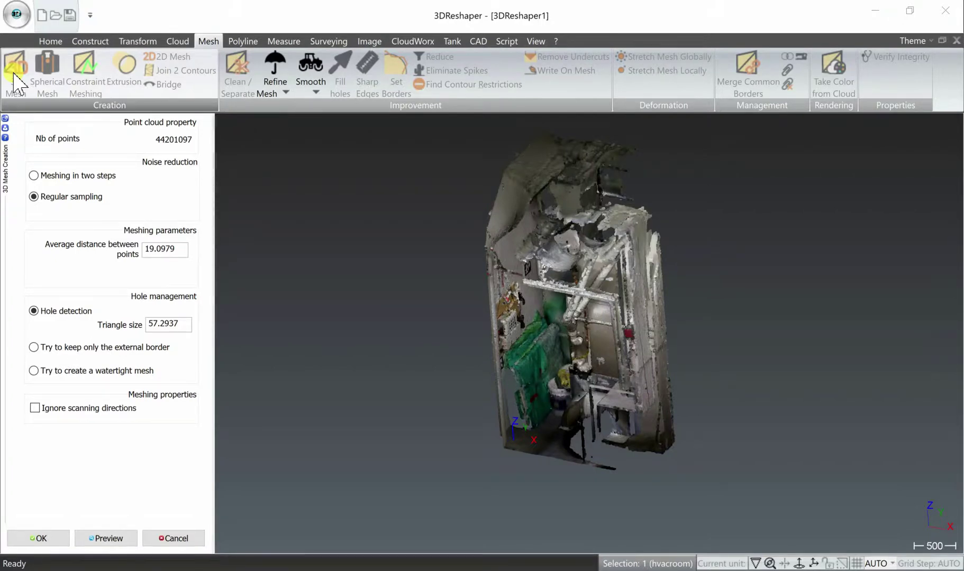
left_click(34, 176)
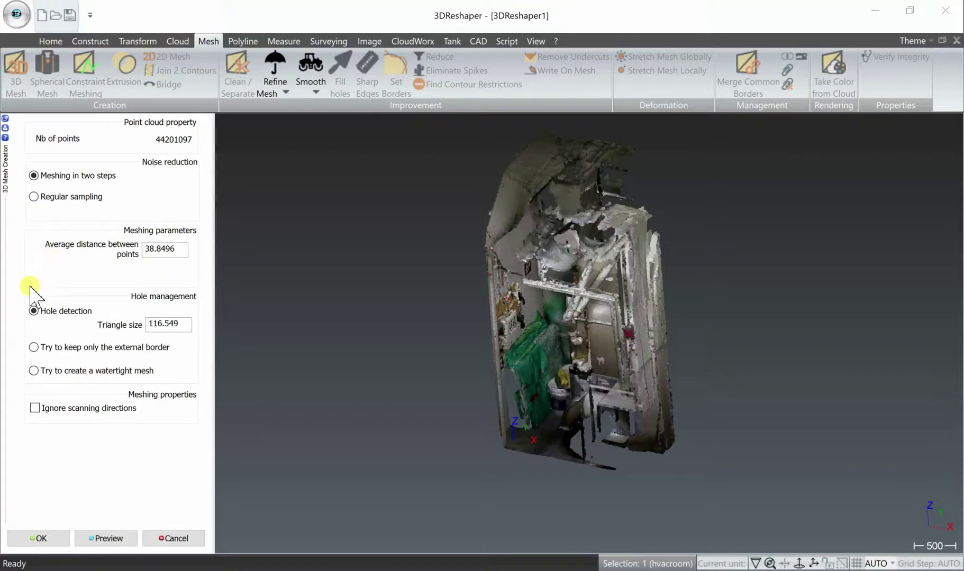
left_click(104, 539)
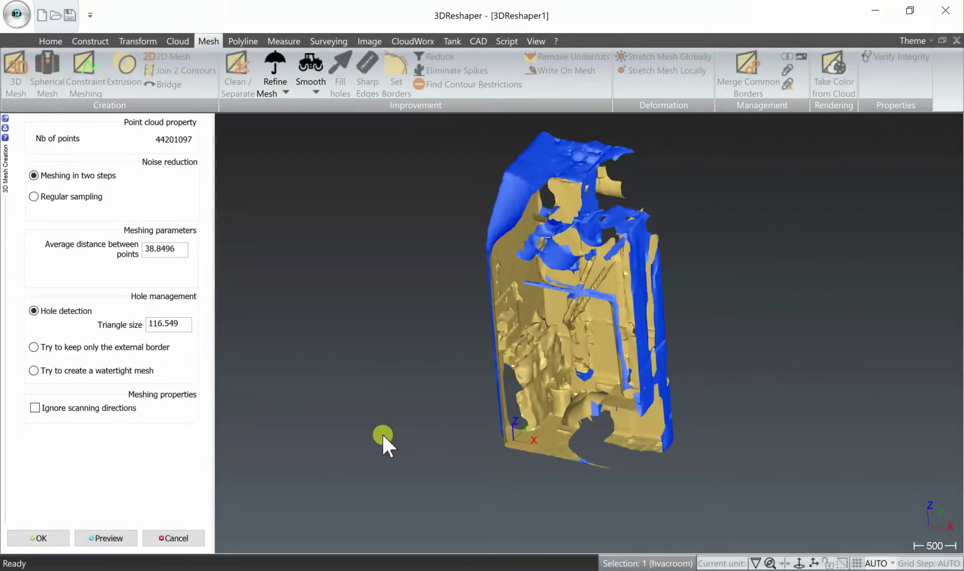
left_click_drag(583, 401, 526, 423)
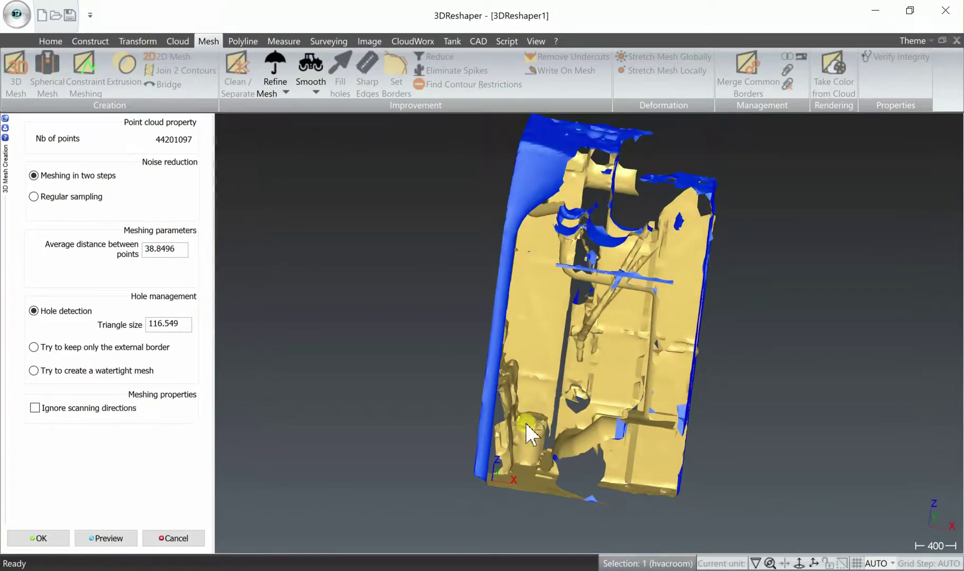
left_click(54, 540)
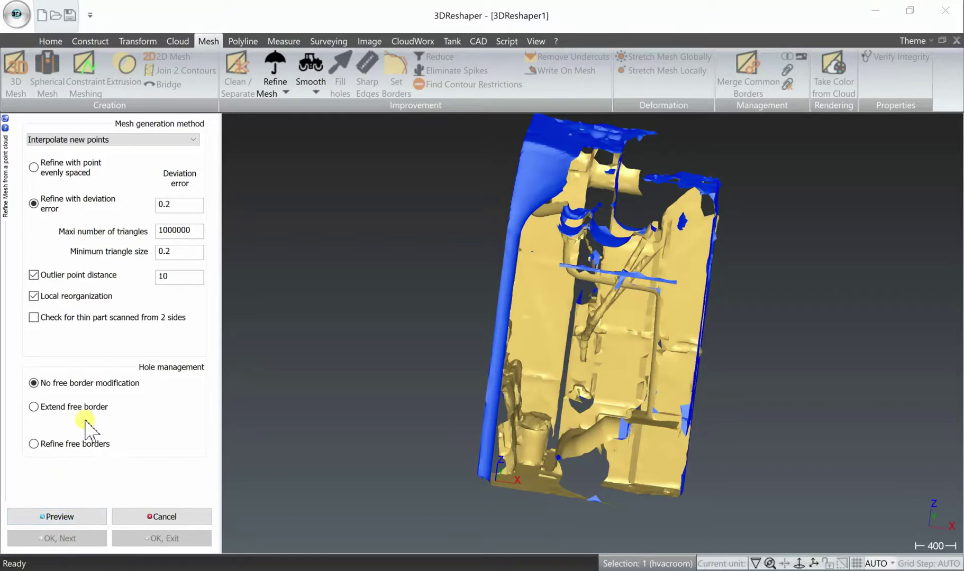
Step: Preview and apply mesh refinement with deviation error 0.2 against the cloud
left_click_drag(479, 307, 432, 386)
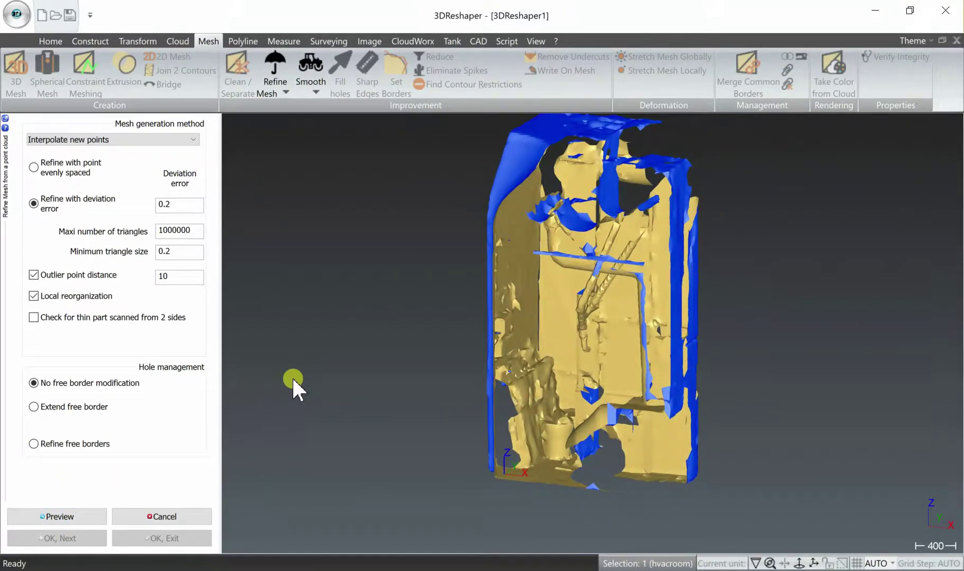
left_click(56, 517)
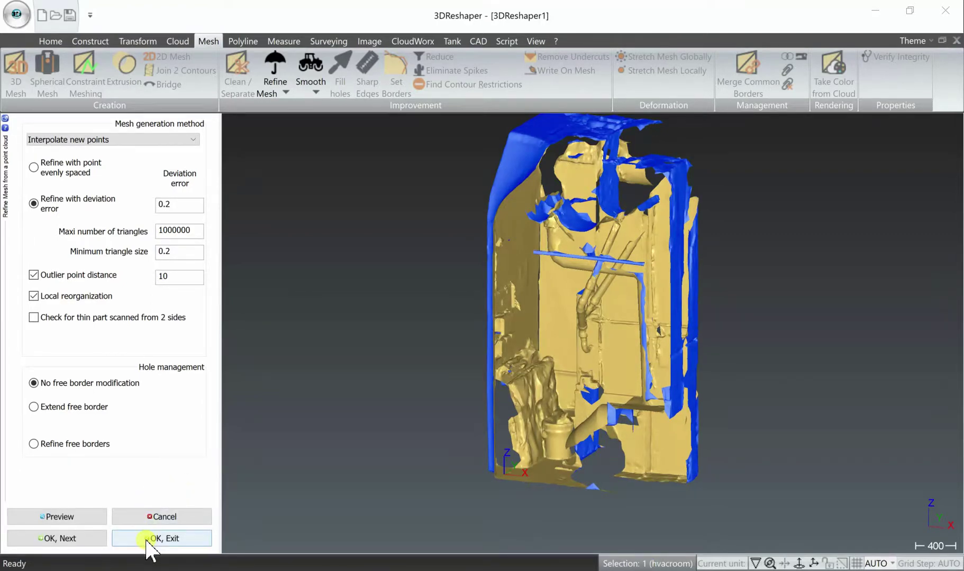
left_click_drag(452, 431, 419, 454)
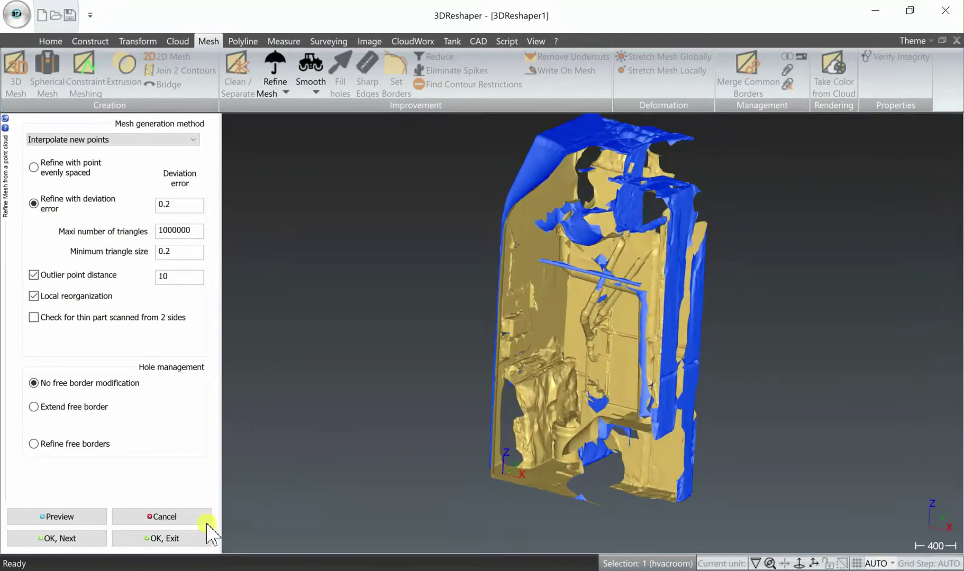
left_click(189, 537)
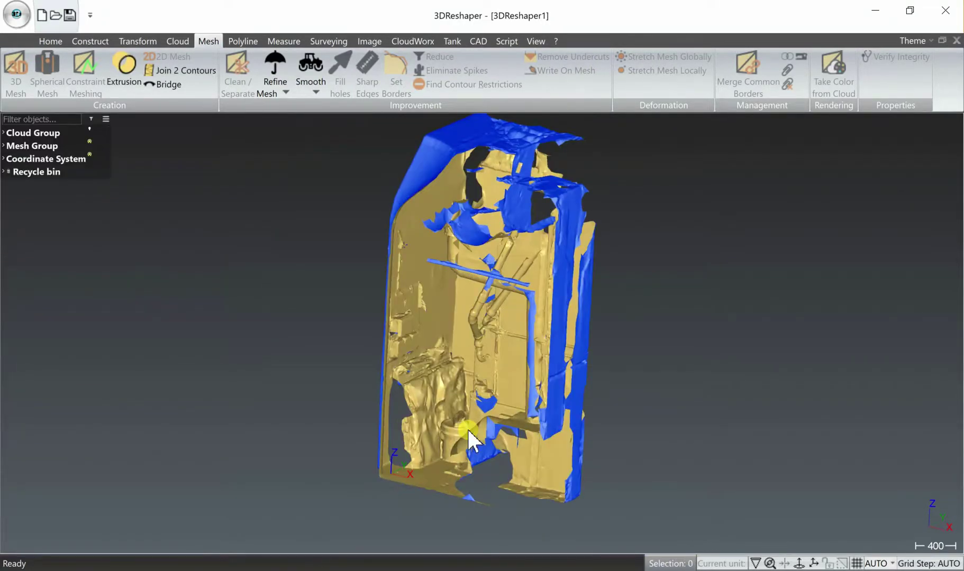
Step: Orbit and zoom in on the mesh wall beside the pipes to reveal its holes
left_click_drag(449, 454, 418, 395)
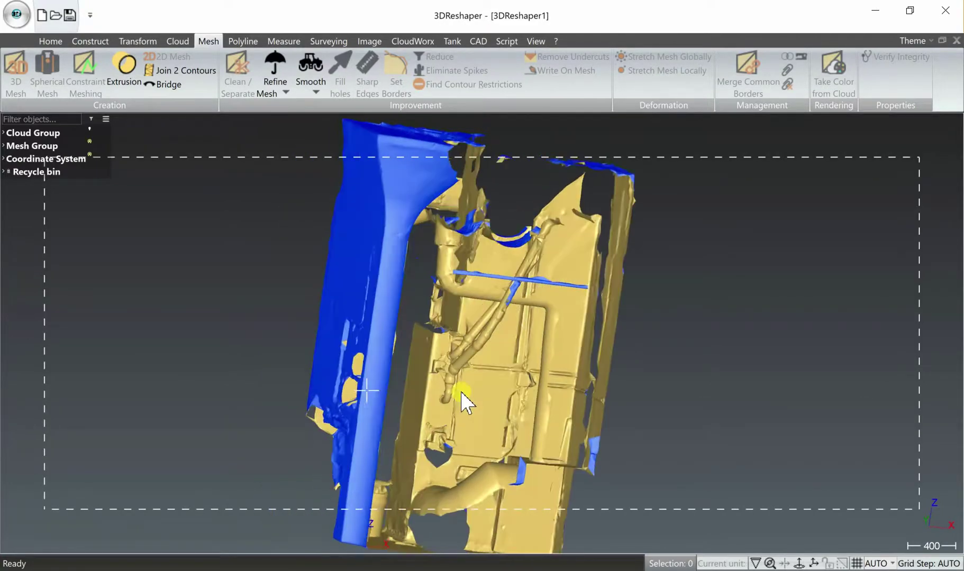
left_click_drag(462, 392, 364, 383)
scroll(400, 359, "up", 5)
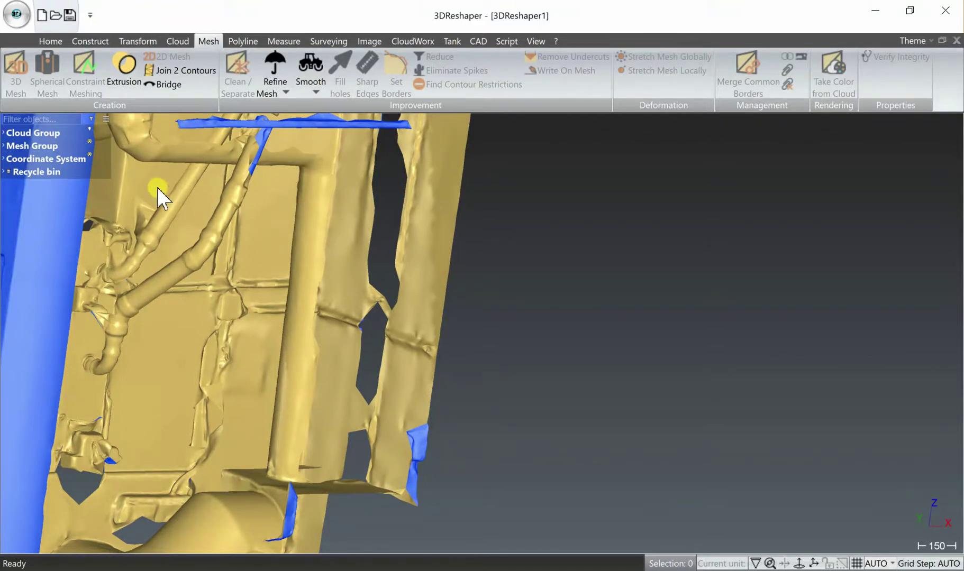
Step: Select the hvacroom mesh, launch Fill holes, and survey the hole borders
left_click(311, 271)
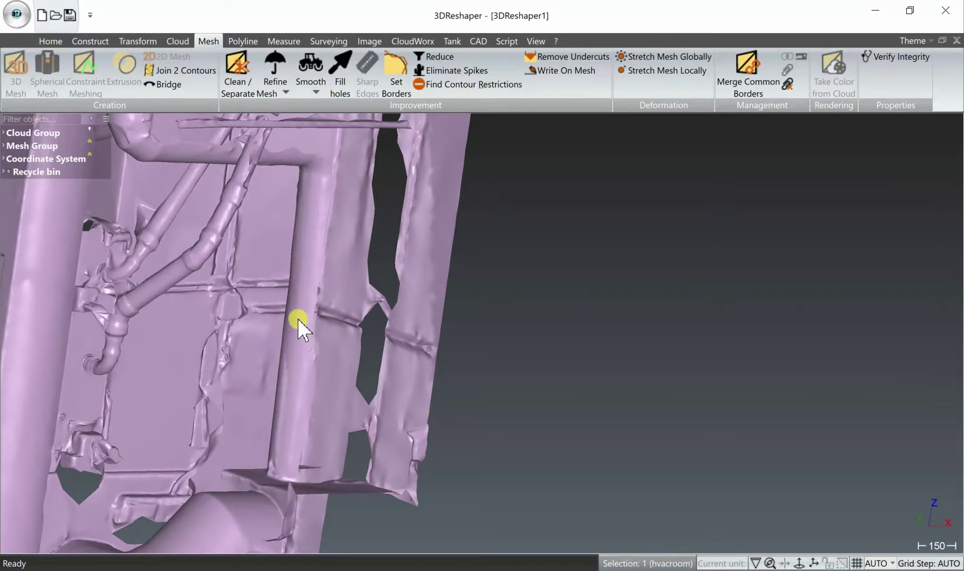
left_click(339, 79)
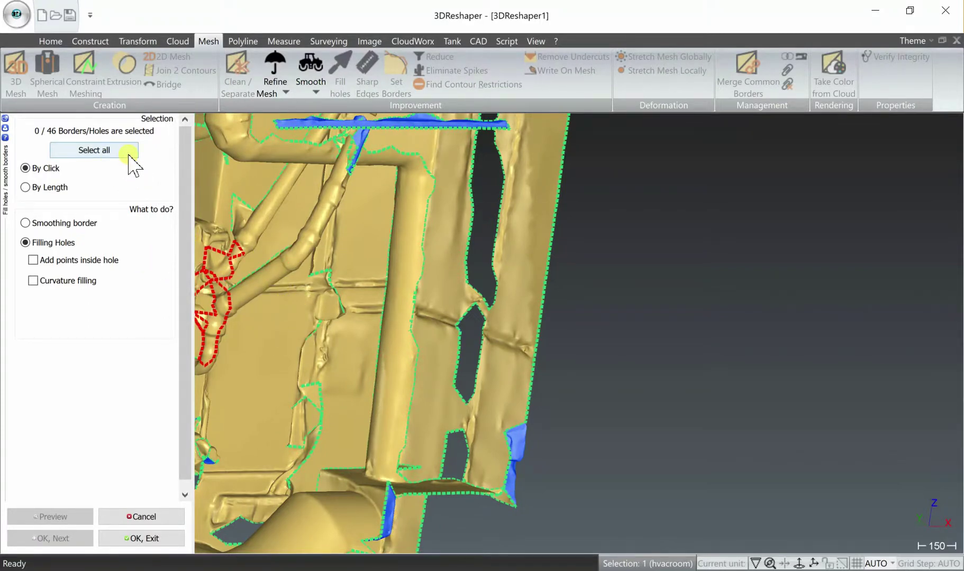
middle_click_drag(290, 323, 247, 327)
scroll(318, 330, "down", 2)
middle_click_drag(368, 329, 350, 306)
scroll(348, 303, "up", 2)
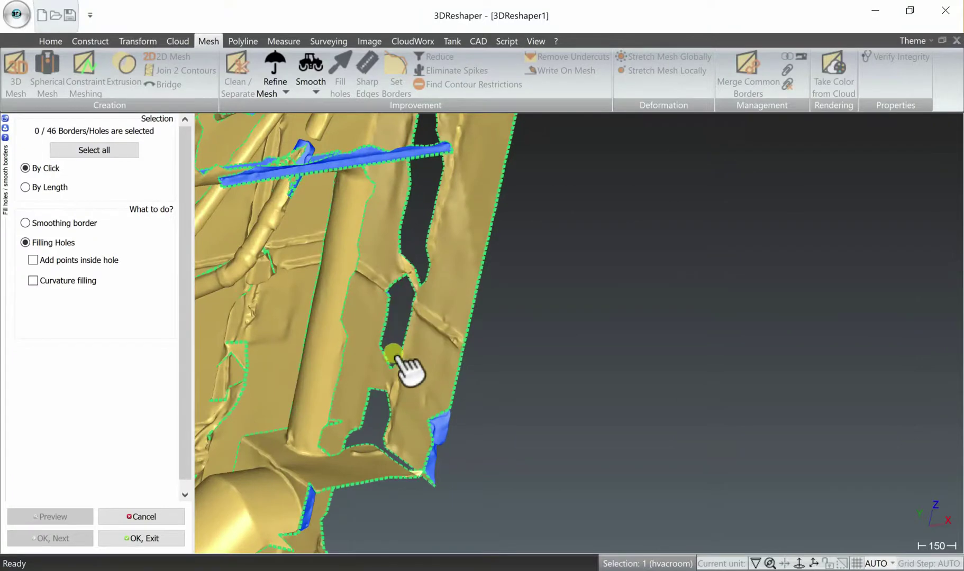
Step: Pick four holes, including the narrow wall hole and lower-left holes (4/46)
left_click(398, 338)
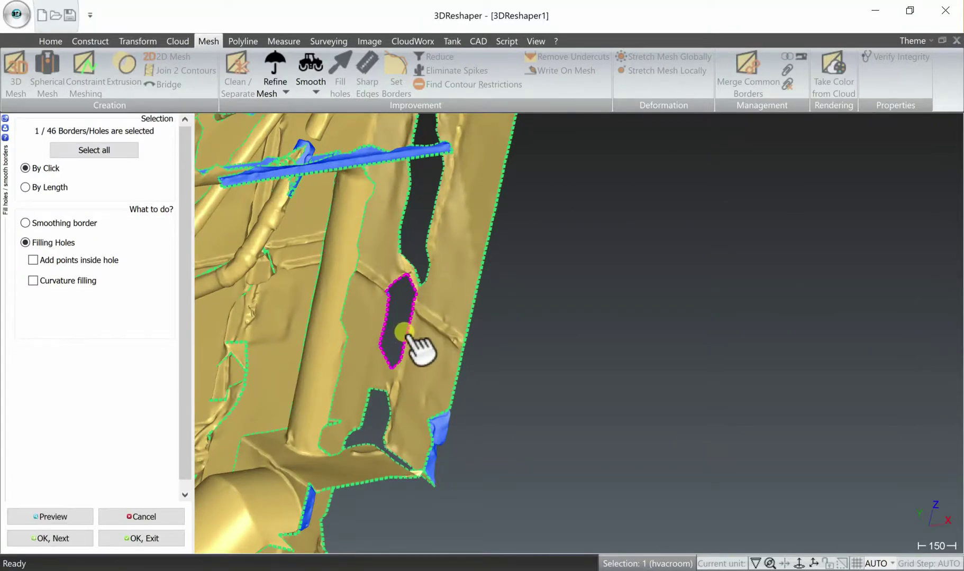
middle_click_drag(345, 279, 407, 288)
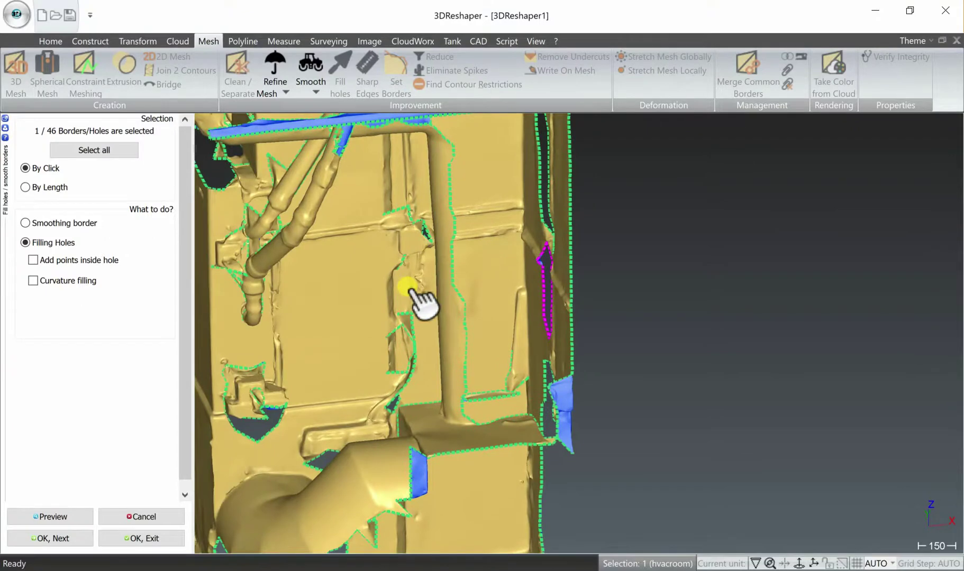
left_click(262, 405)
left_click(408, 377)
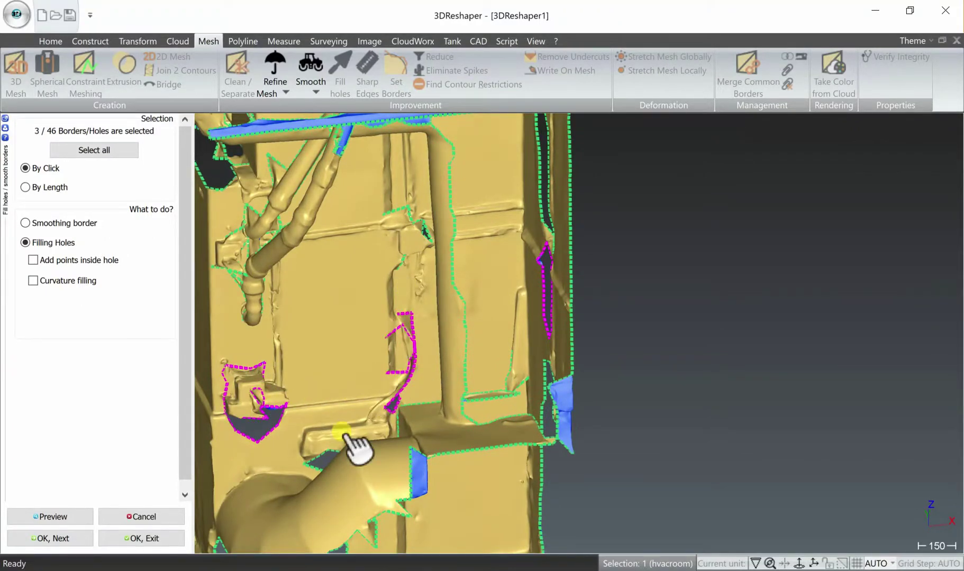
middle_click_drag(345, 434, 232, 458)
left_click(272, 434)
scroll(290, 383, "down", 2)
Step: Preview the patches on the four selected holes and confirm the filling
left_click(70, 516)
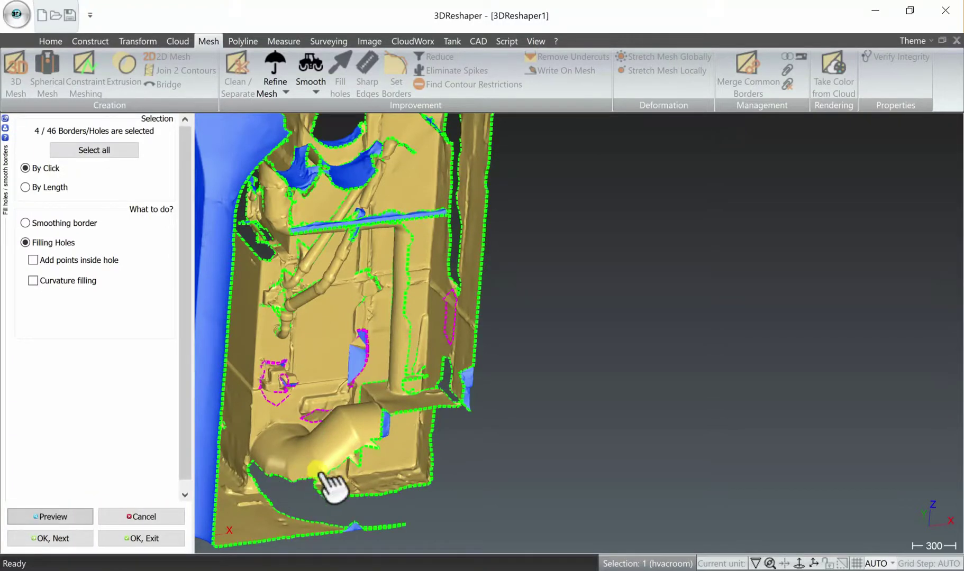
scroll(434, 403, "up", 6)
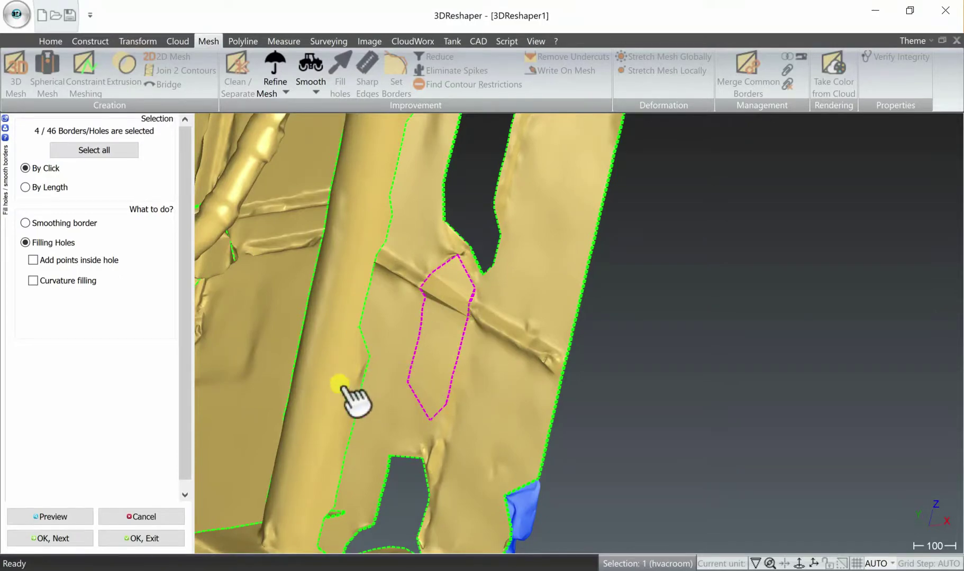
middle_click_drag(340, 389, 370, 409)
scroll(365, 382, "down", 3)
scroll(340, 419, "down", 3)
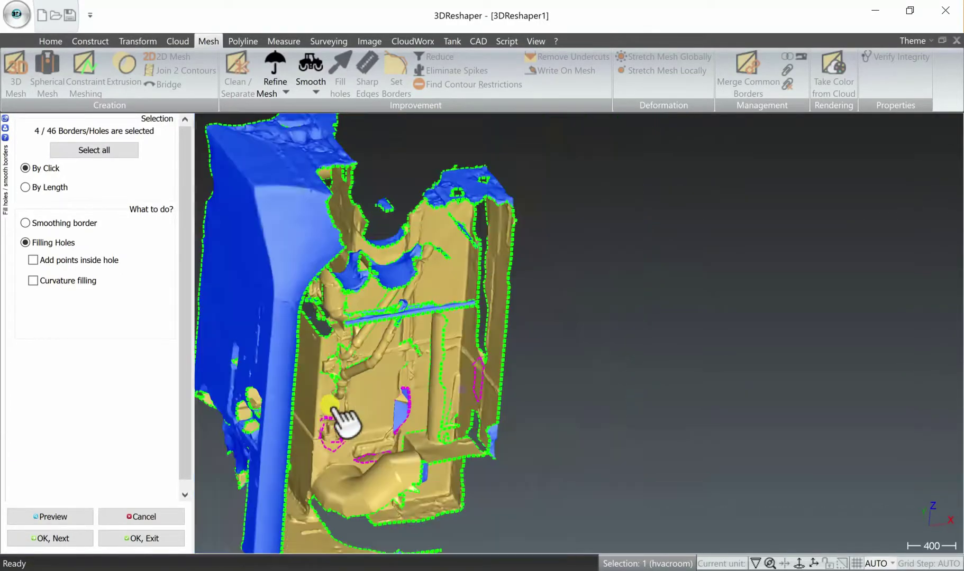
left_click(135, 538)
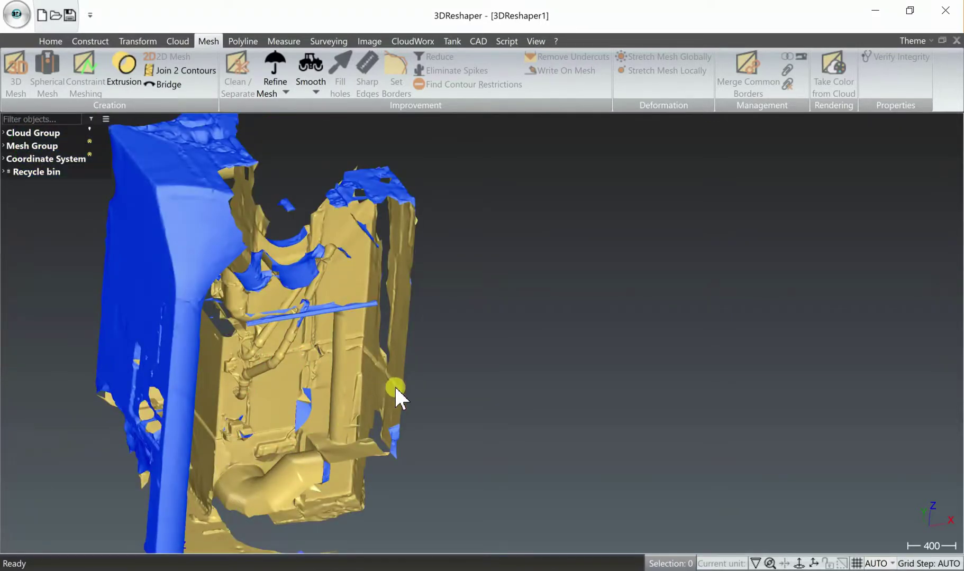
Step: Orbit and zoom the mesh to inspect the filled holes
middle_click_drag(396, 390, 332, 386)
scroll(298, 385, "up", 5)
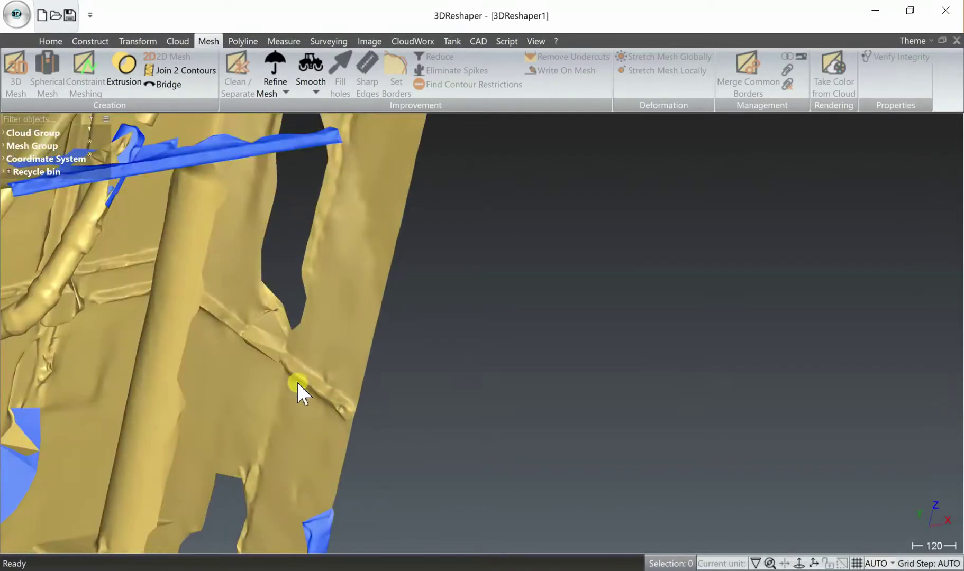
scroll(259, 360, "down", 3)
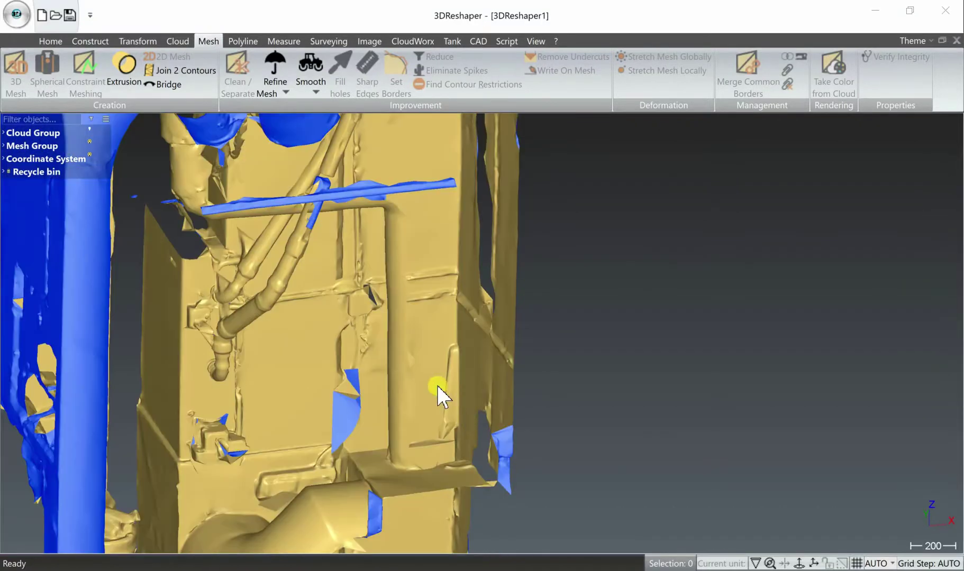
scroll(400, 365, "down", 4)
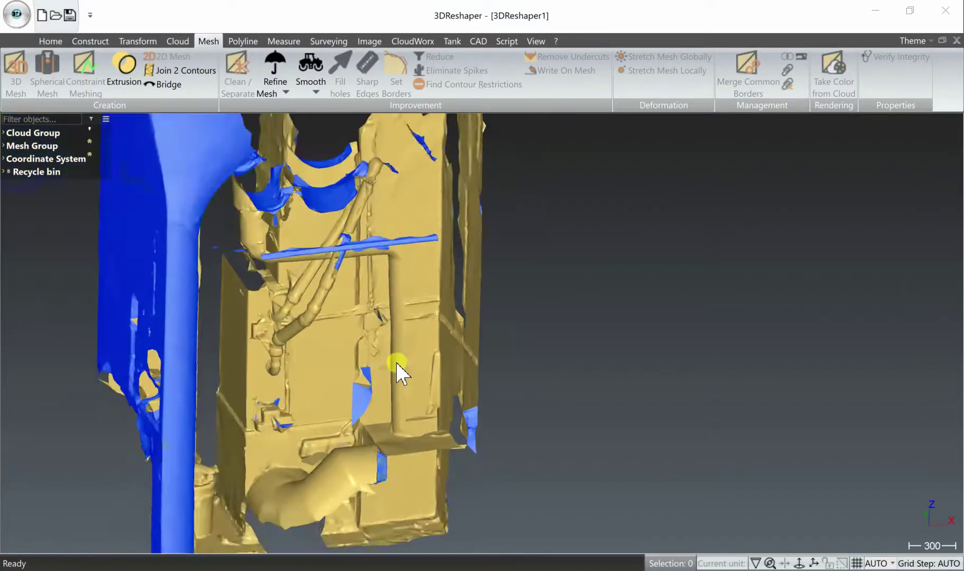
middle_click_drag(366, 383, 423, 399)
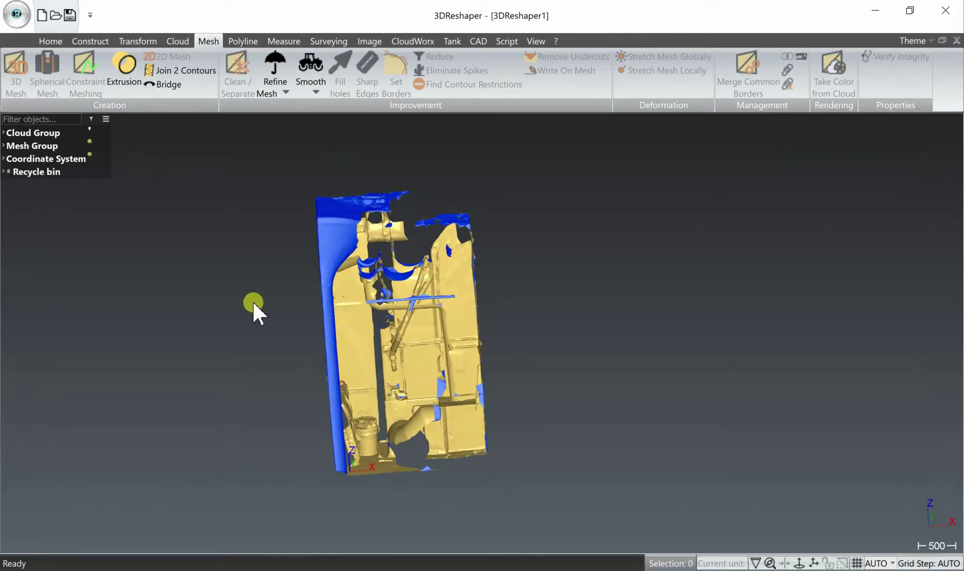
Step: Select both the hvacroom cloud and mesh, and start Take Color from Cloud
left_click(4, 133)
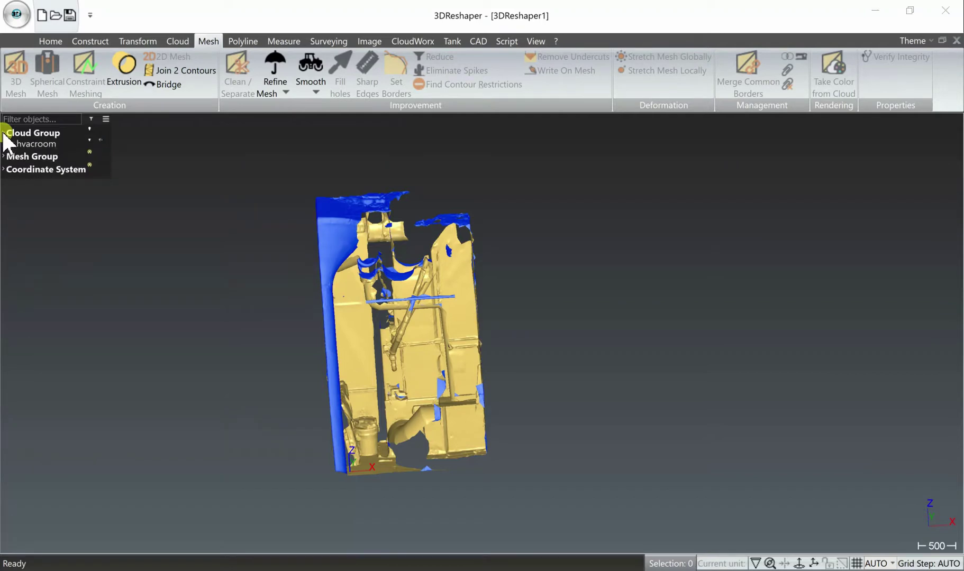
left_click(3, 158)
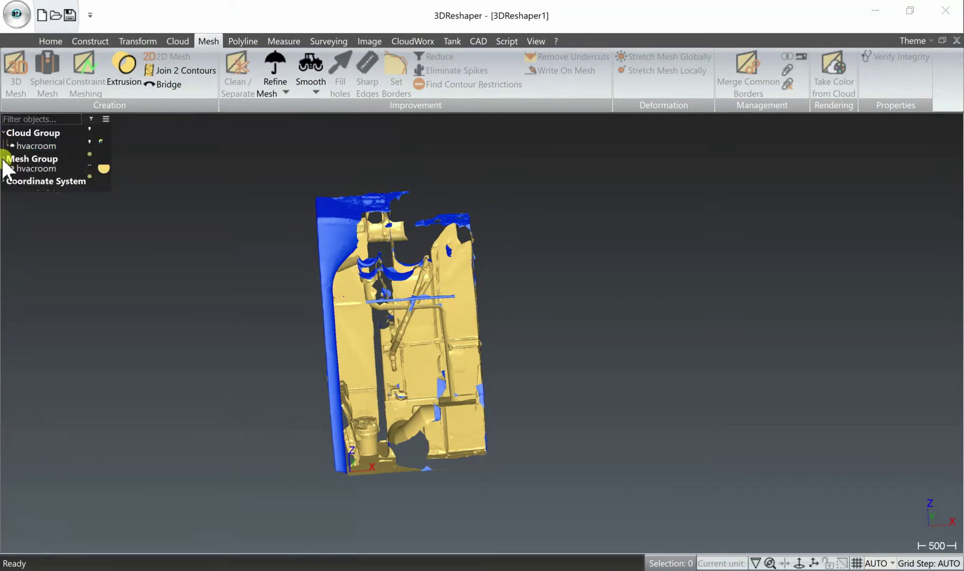
left_click(27, 146)
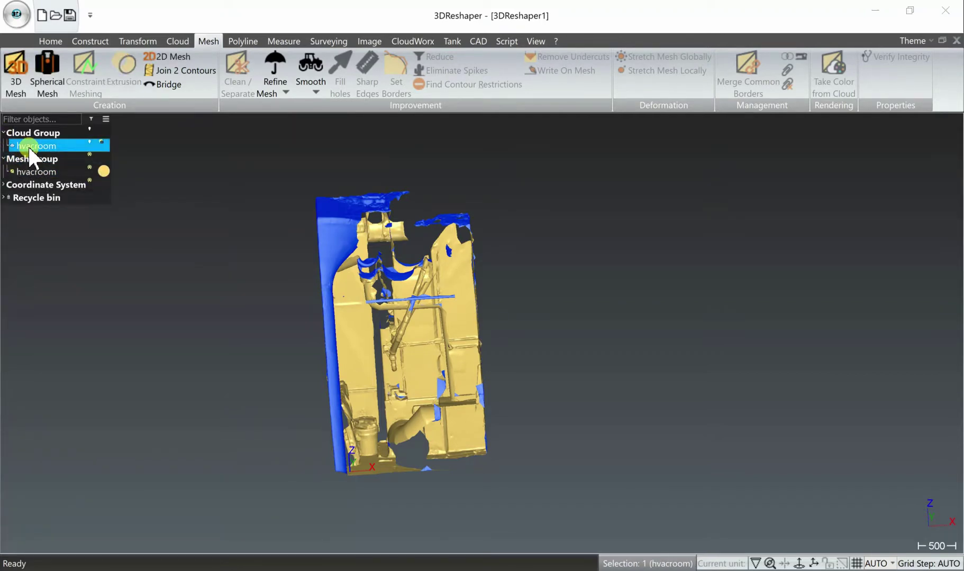
left_click(35, 172, "ctrl")
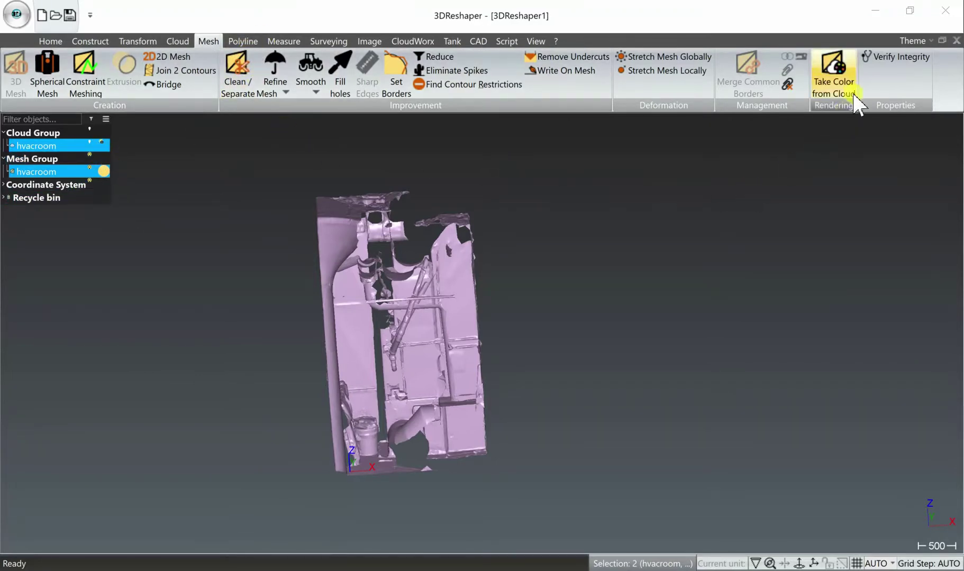
left_click(812, 80)
left_click(831, 76)
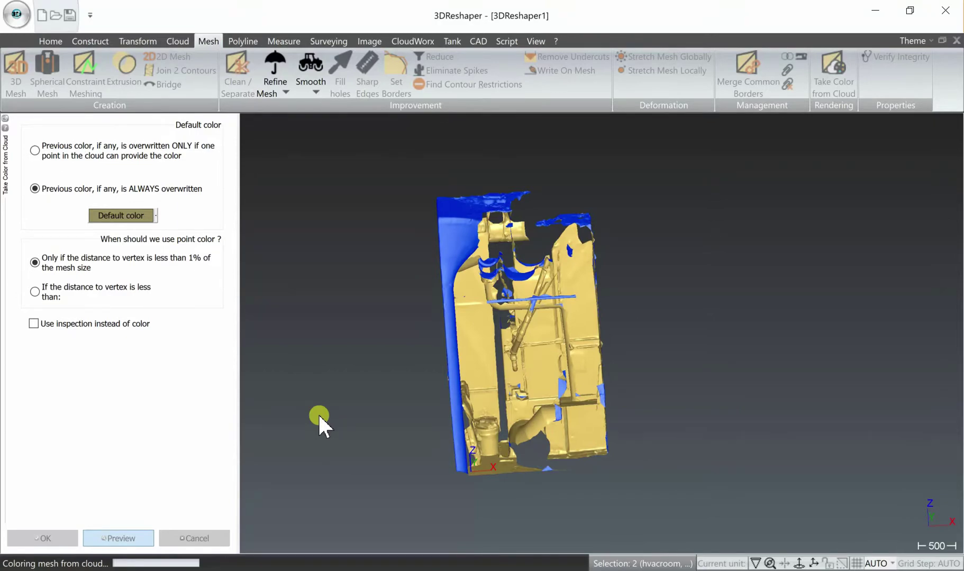
Step: Check the mesh coloured from the cloud and accept Take Color from Cloud
left_click_drag(318, 413, 556, 380)
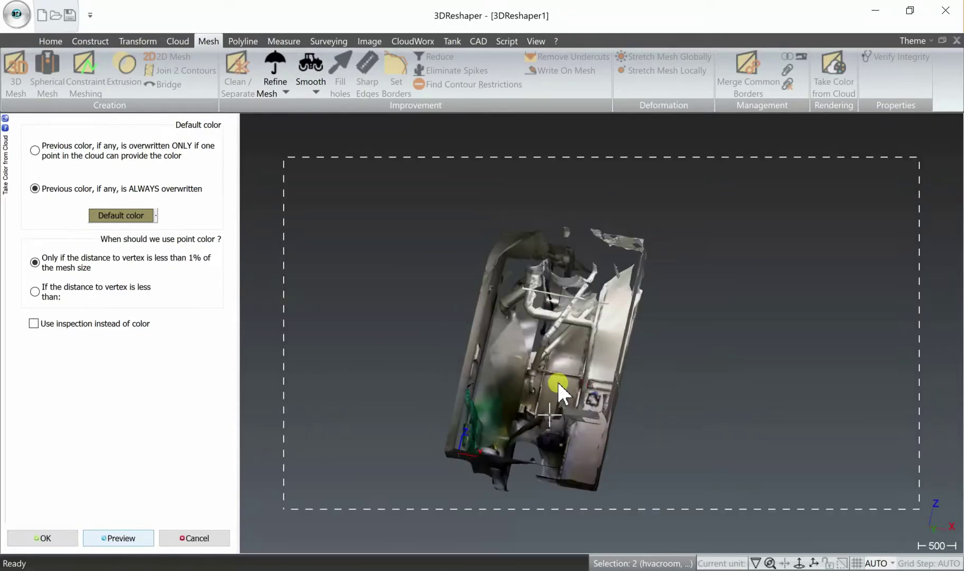
scroll(556, 380, "up", 5)
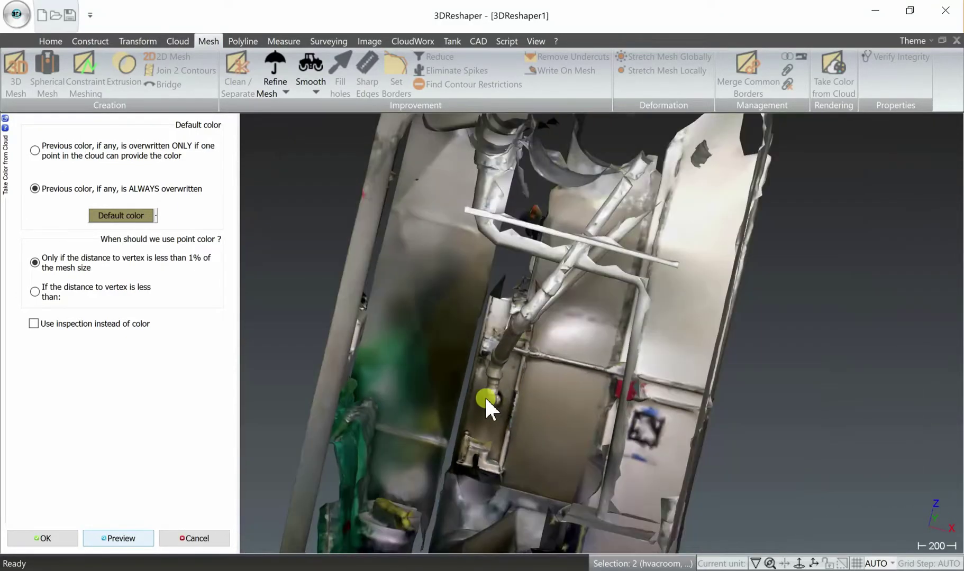
left_click_drag(485, 395, 571, 383)
scroll(525, 387, "up", 4)
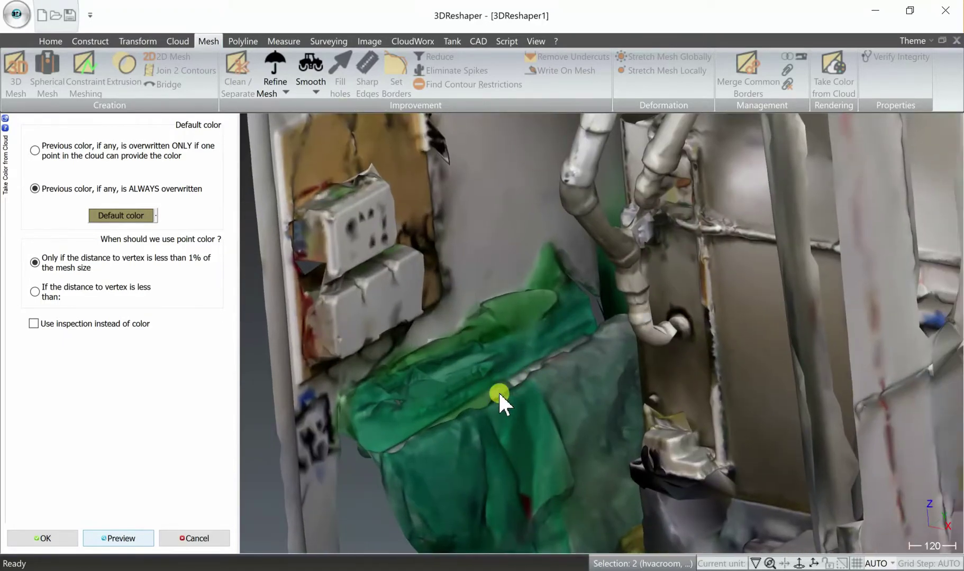
left_click(21, 539)
scroll(291, 439, "down", 5)
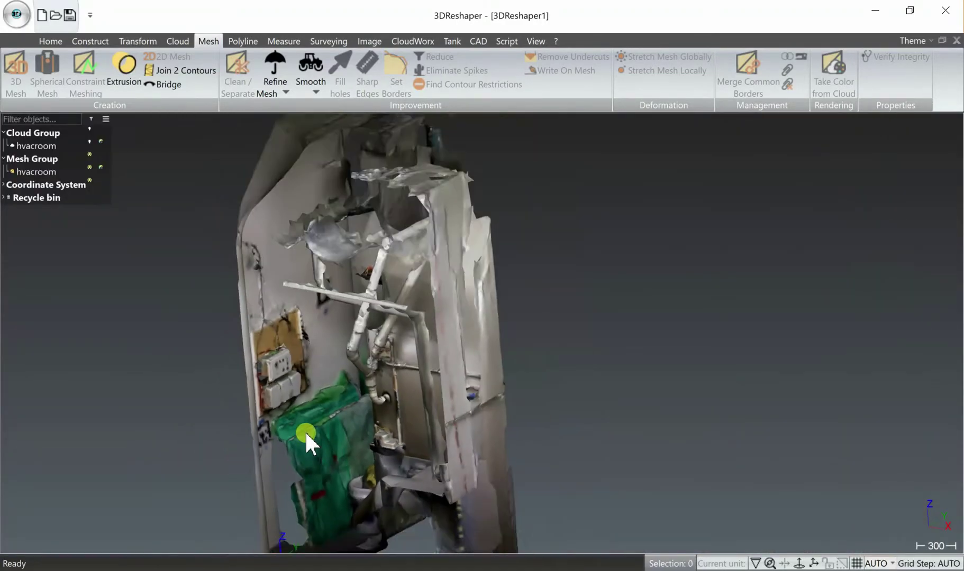
left_click_drag(307, 439, 258, 402)
left_click_drag(254, 437, 355, 364)
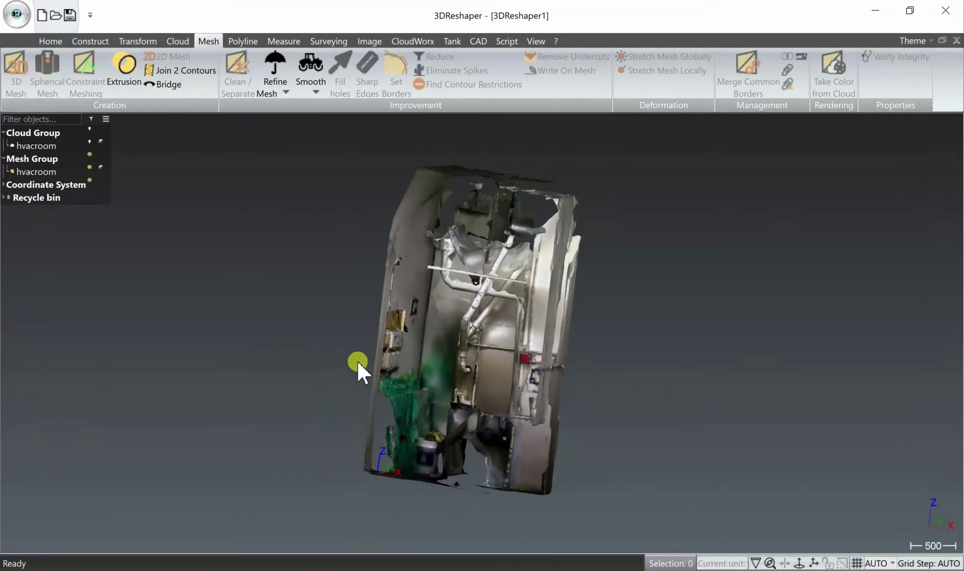
Step: Save As 'HVAC' with type 3DReshaper (*.rsh) in the Scan Data\HVAC folder
left_click(16, 15)
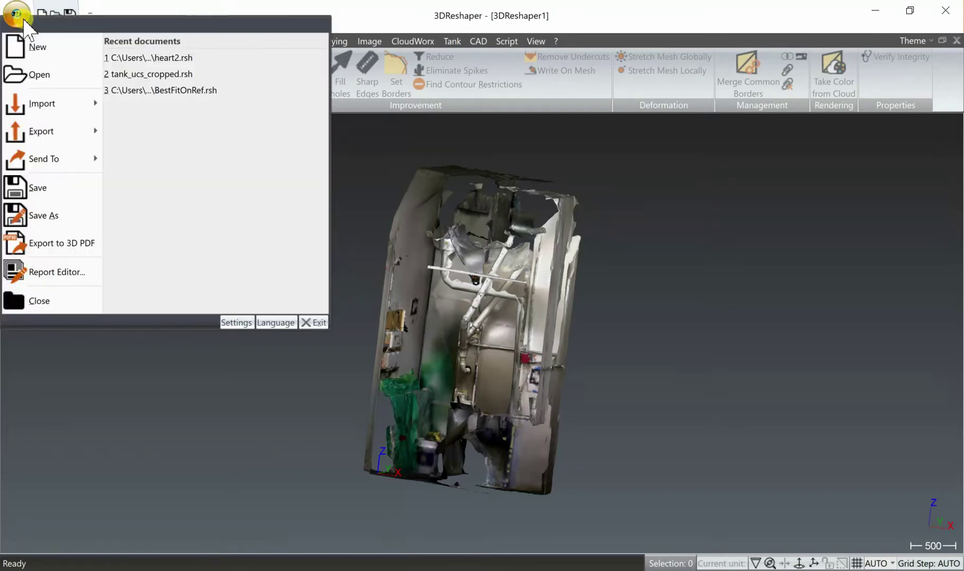
left_click(45, 190)
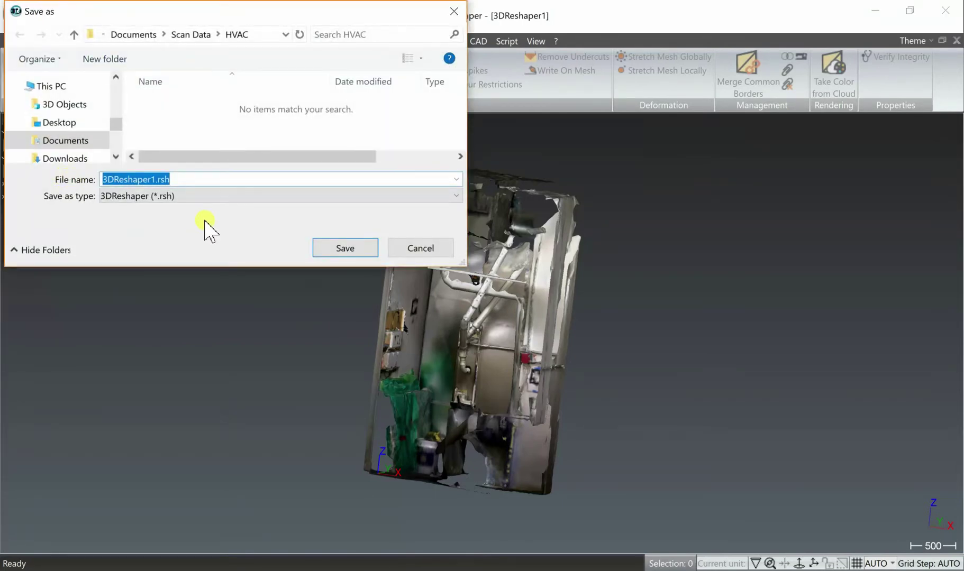
type("HVAC")
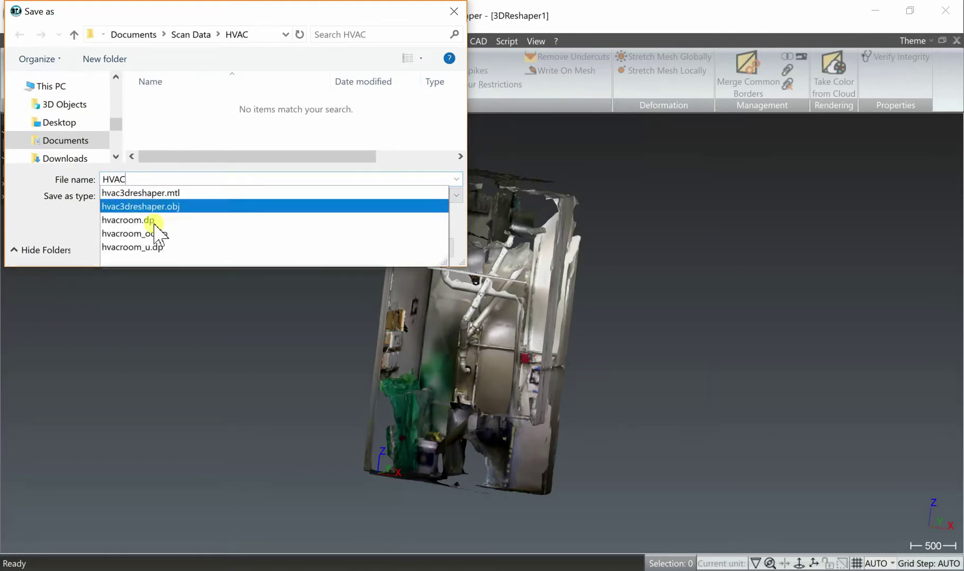
left_click(95, 241)
left_click(335, 249)
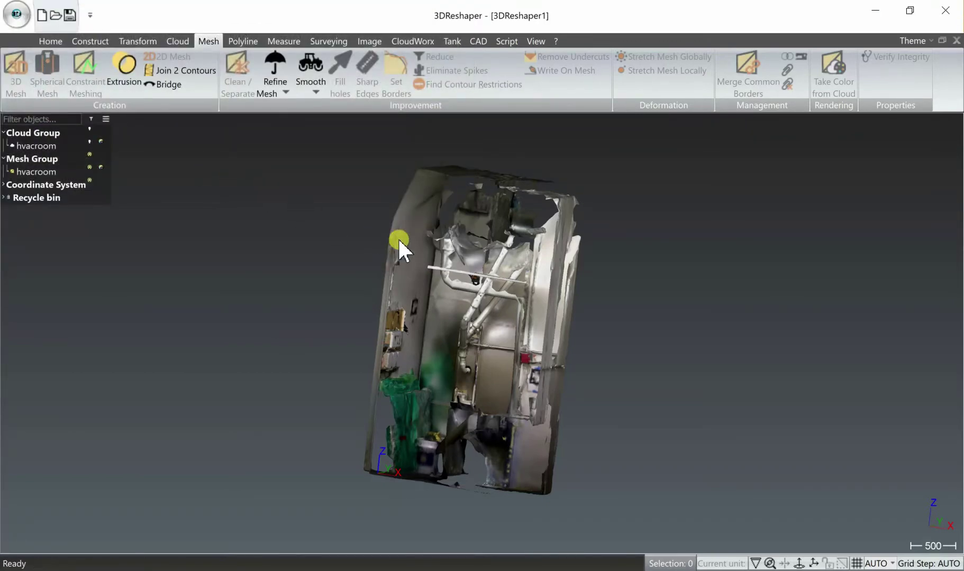
Step: Export the selected hvacroom mesh via Export Selected Mesh(es) and show the Save as type list
left_click(411, 252)
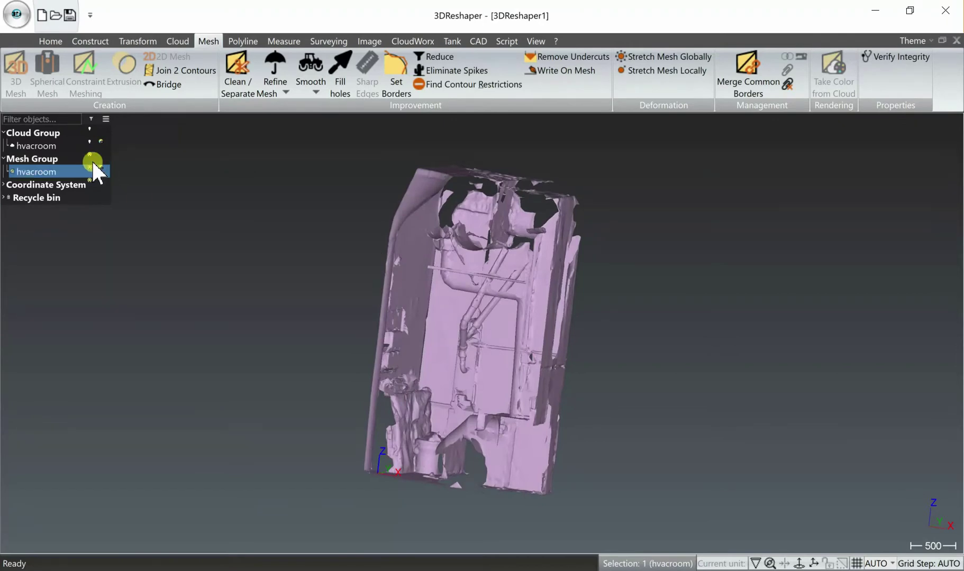
left_click(24, 37)
left_click(16, 16)
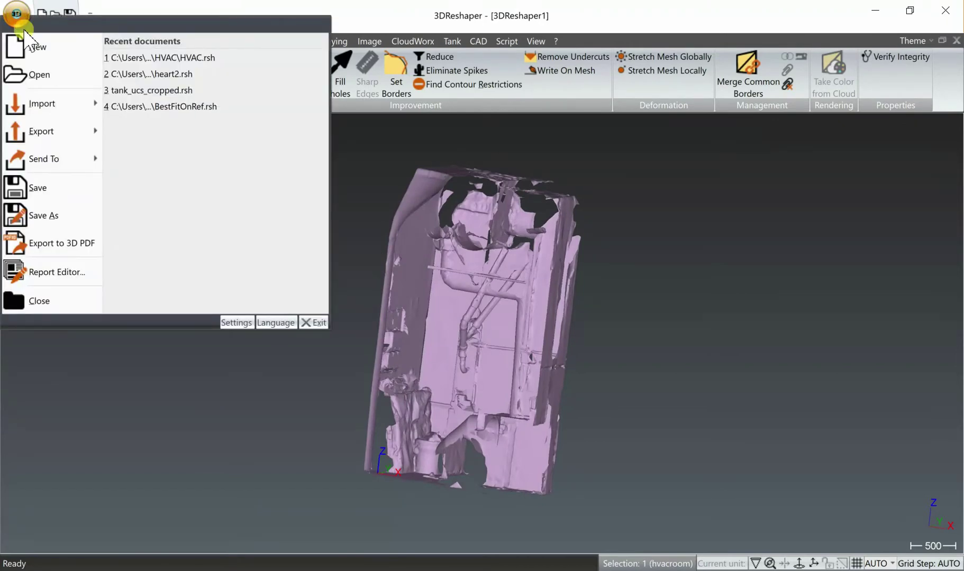
left_click(45, 132)
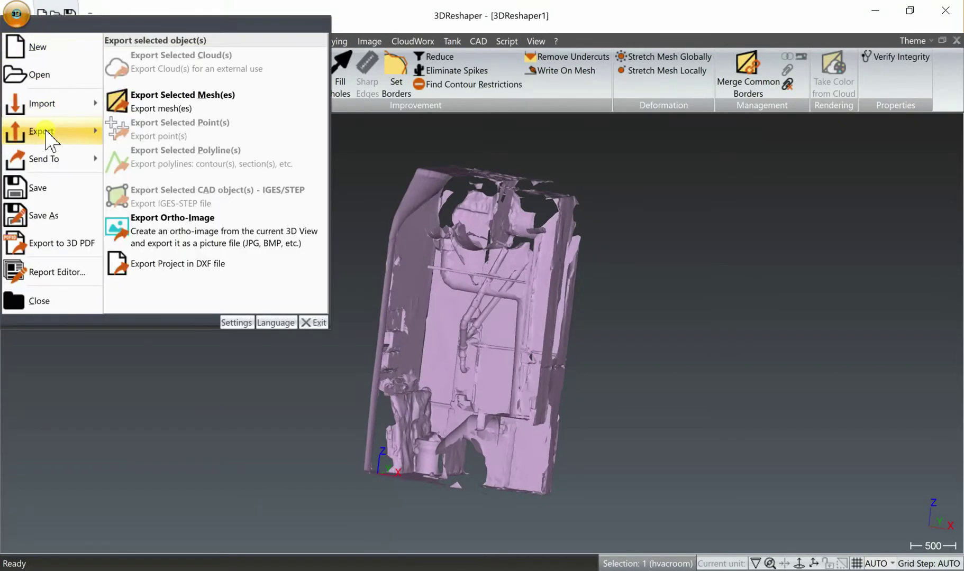
left_click(195, 105)
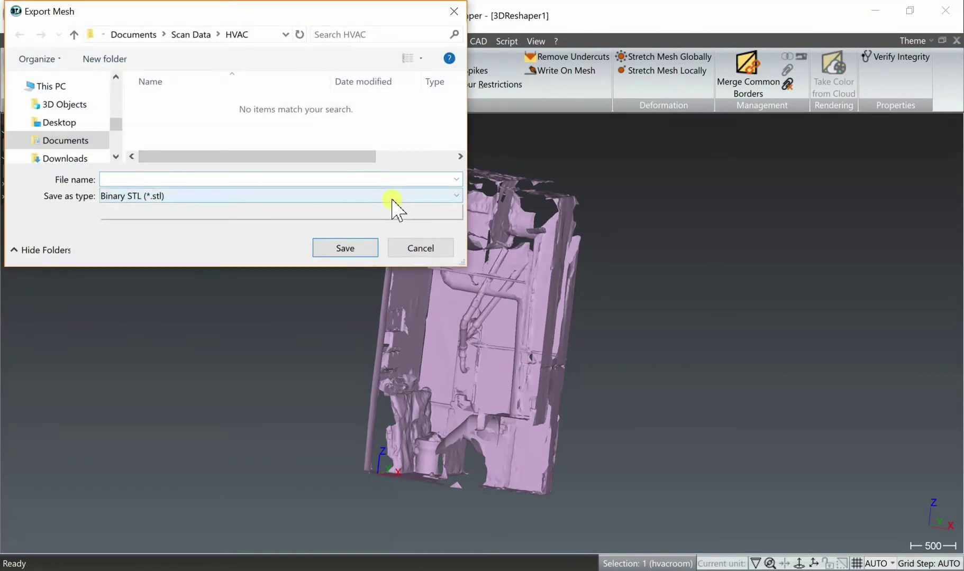
left_click(393, 197)
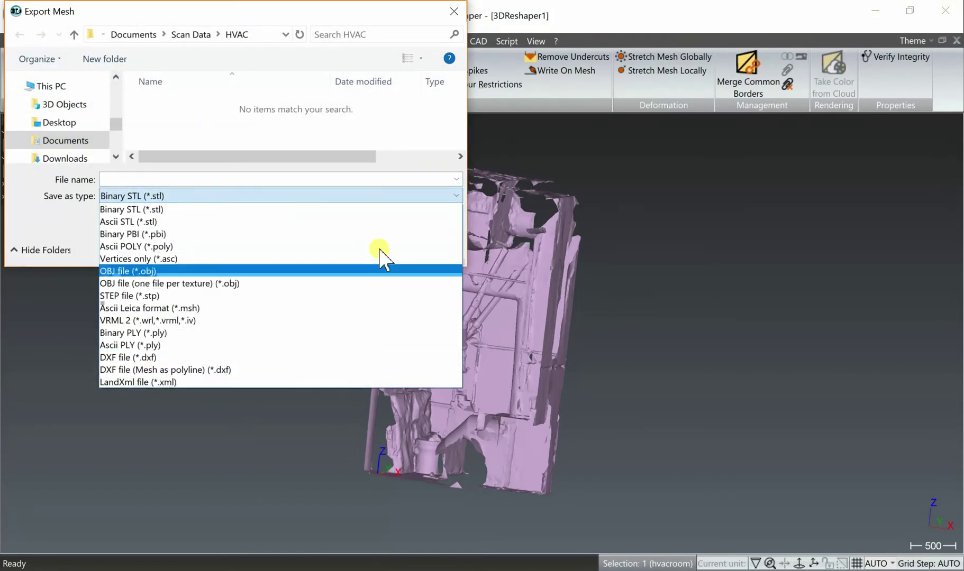